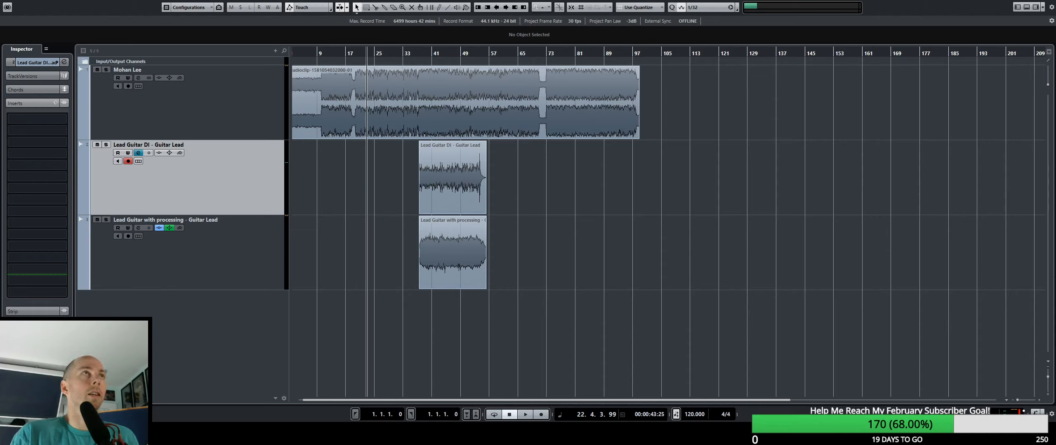
# Play the full arrangement, jump playback to the start of the lead guitar parts at bar 38, and stop.
pyautogui.click(523, 175)
pyautogui.click(328, 54)
pyautogui.press('space')
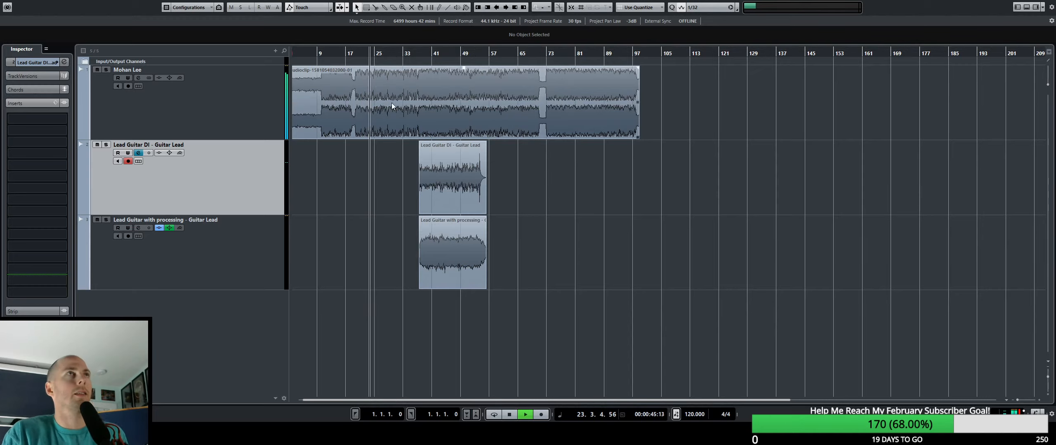
pyautogui.click(421, 53)
pyautogui.press('space')
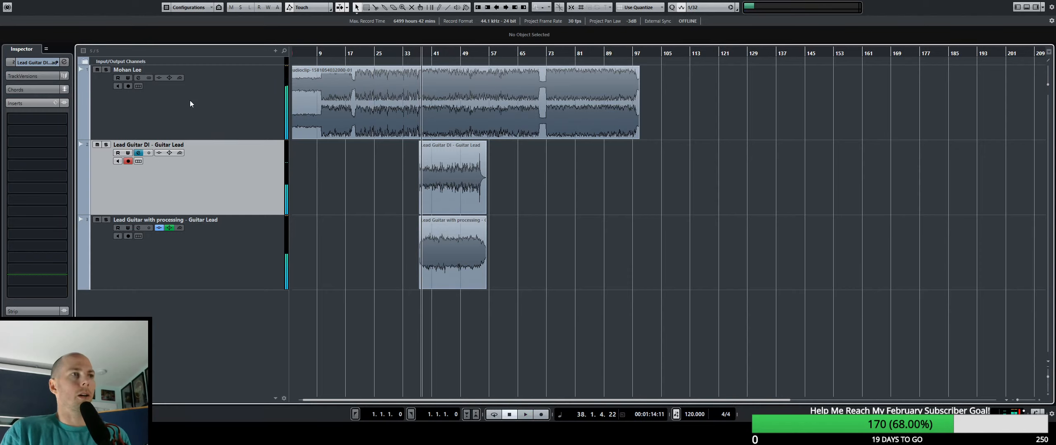
# Solo the stereo full-song track and play it from bar 38.
pyautogui.click(228, 128)
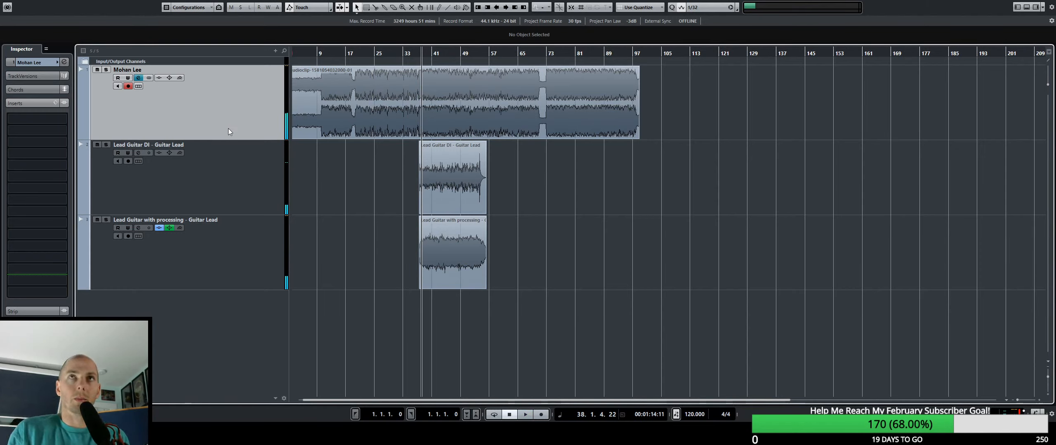
pyautogui.press('s')
pyautogui.press('space')
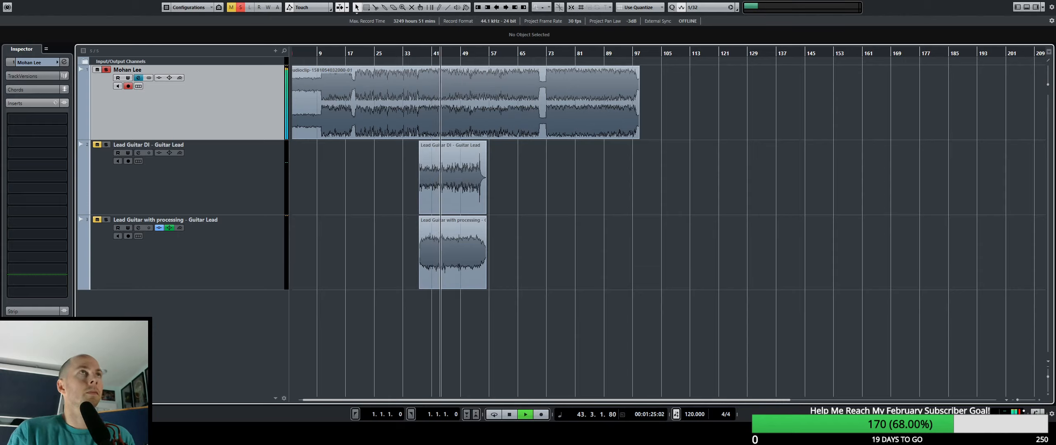
pyautogui.press('space')
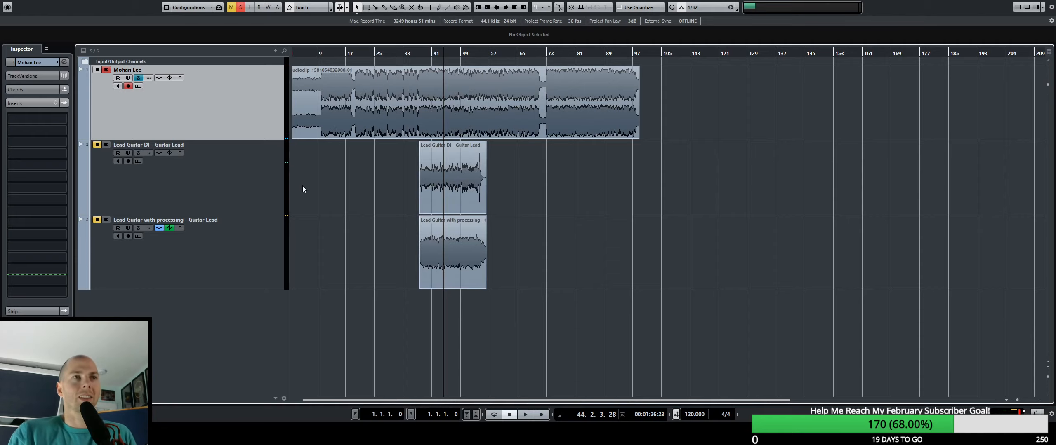
pyautogui.press('space')
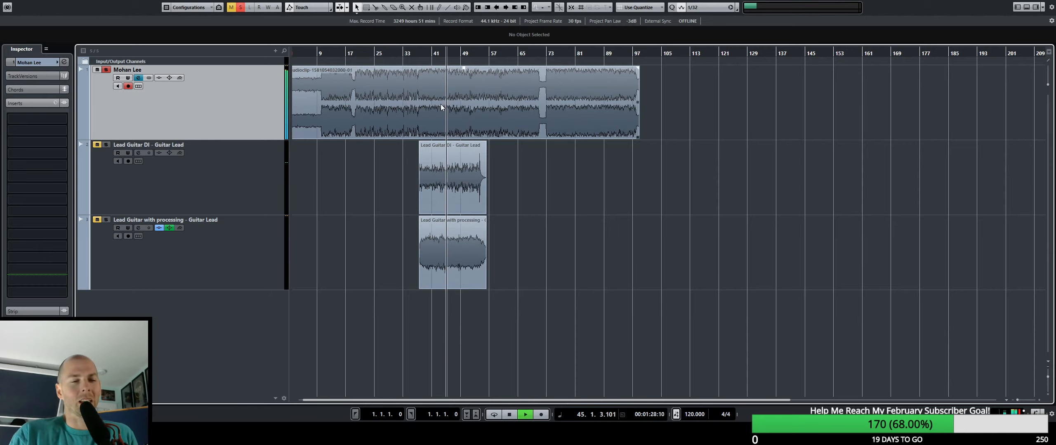
# Compare the stereo song track with the Lead Guitar DI track in solo at several playback positions, stopping near bar 37.
pyautogui.click(431, 52)
pyautogui.click(462, 60)
pyautogui.click(254, 169)
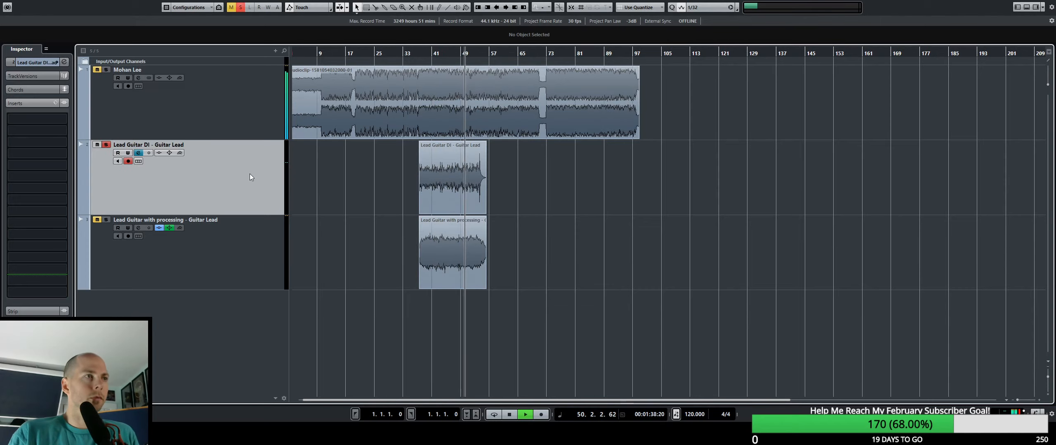
pyautogui.press('s')
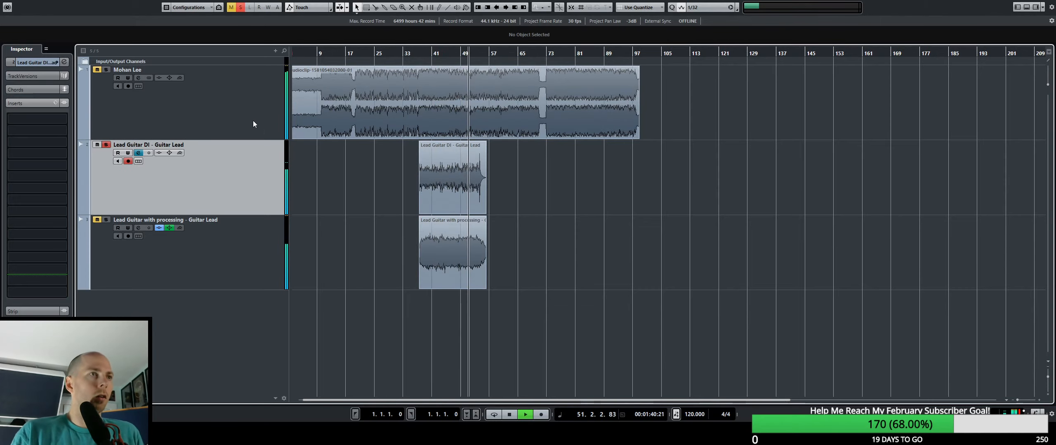
pyautogui.click(252, 120)
pyautogui.click(397, 58)
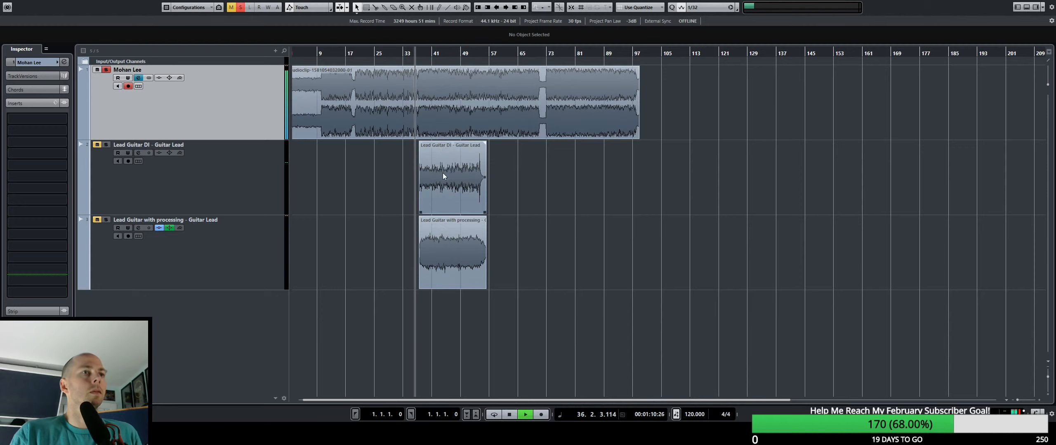
pyautogui.press('space')
# Bypass the inserts and EQ on the Lead Guitar with processing track and play it in solo from bar 37.
pyautogui.click(244, 170)
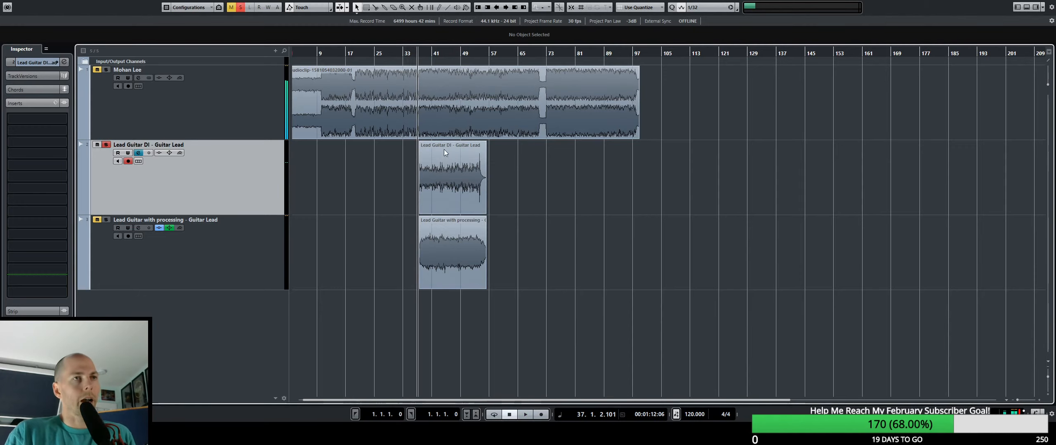
pyautogui.click(249, 258)
pyautogui.click(12, 154)
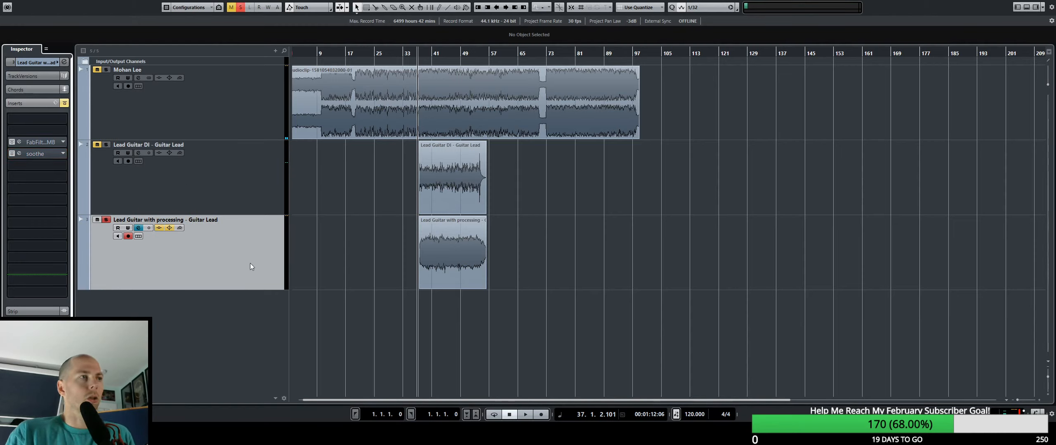
pyautogui.press('space')
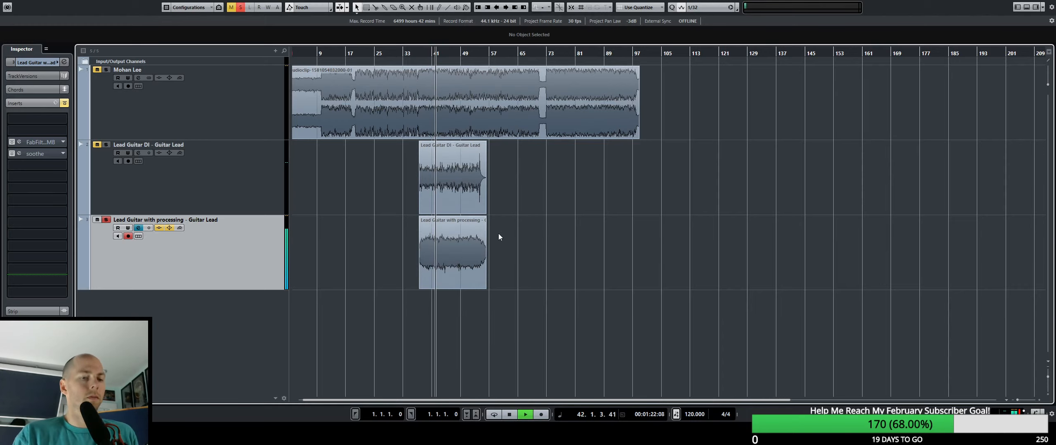
# Examine the guitar waveforms up close around bar 44 during playback, then stop.
pyautogui.hotkey('shift', 'h')
pyautogui.hotkey('shift', 'h')
pyautogui.hotkey('shift', 'h')
pyautogui.press('h')
pyautogui.press('h')
pyautogui.press('h')
pyautogui.press('h')
pyautogui.press('h')
pyautogui.press('h')
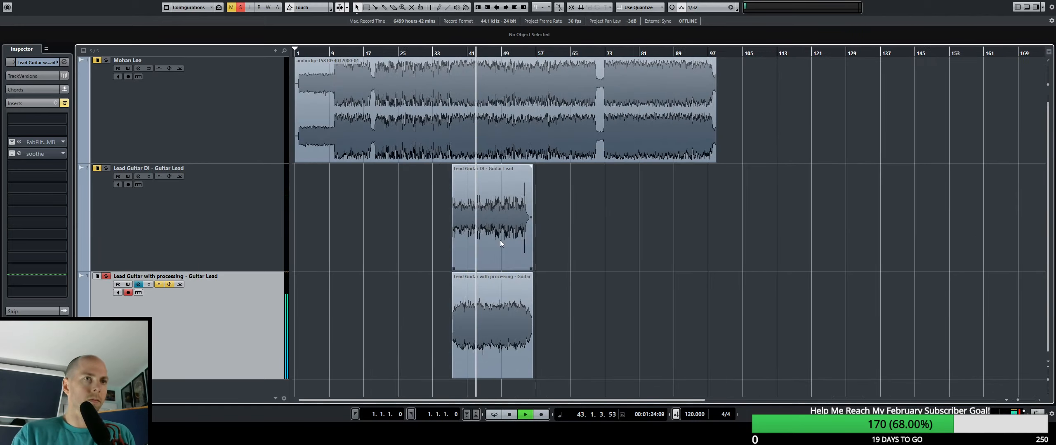
pyautogui.press('h')
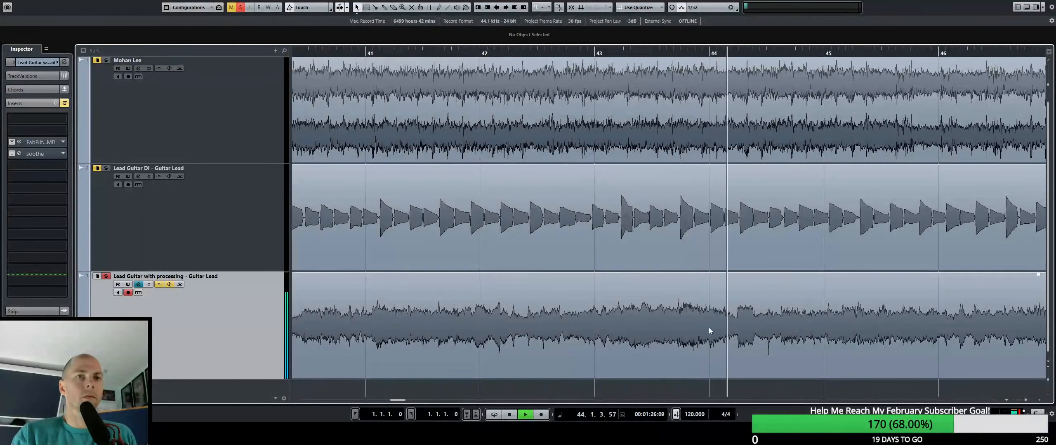
pyautogui.press('space')
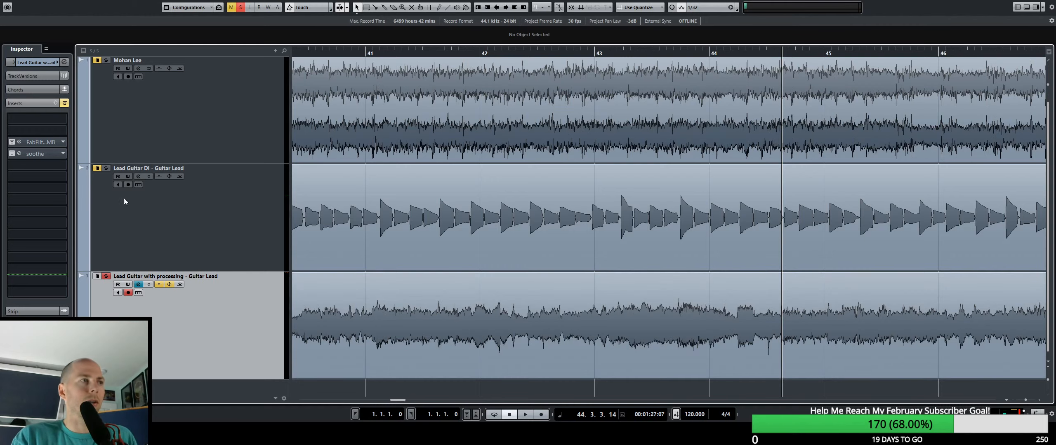
# Open the processed guitar's channel settings and set EQ band 3 to -11.8 dB at 3467 Hz during playback.
pyautogui.click(31, 325)
pyautogui.click(63, 62)
pyautogui.click(64, 63)
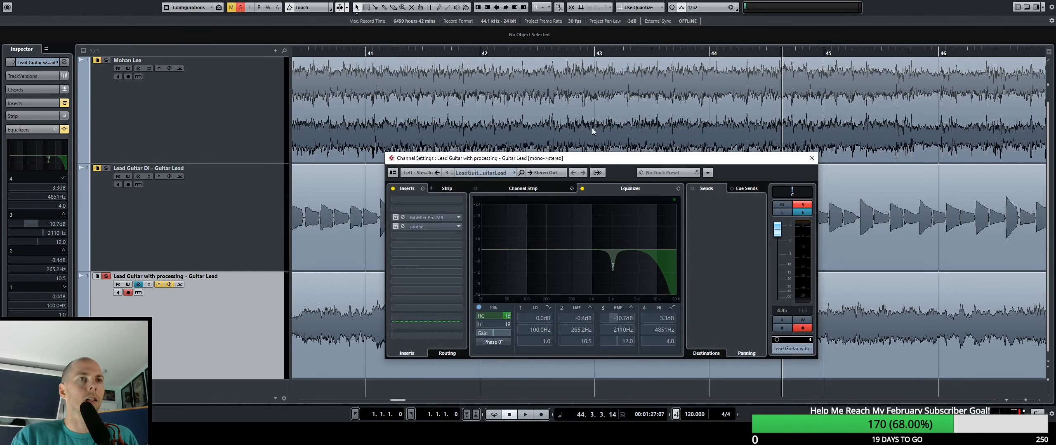
pyautogui.moveTo(593, 155); pyautogui.dragTo(446, 62)
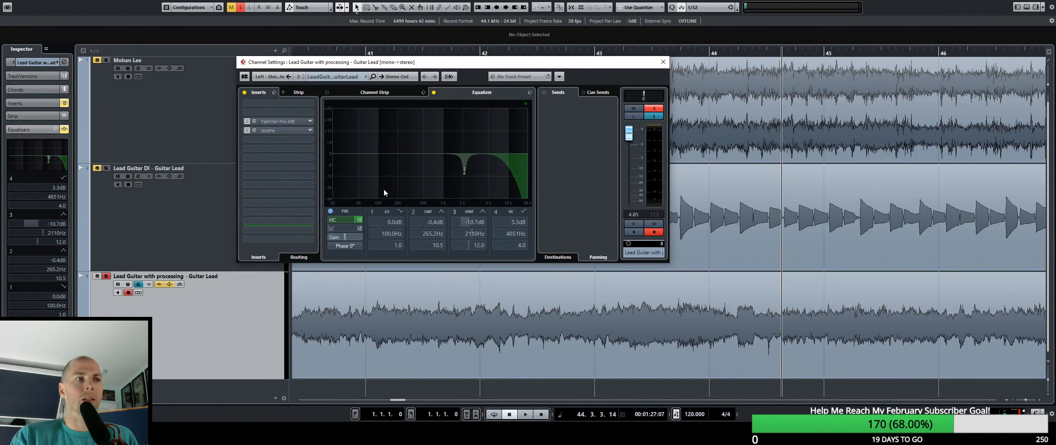
pyautogui.press('space')
pyautogui.moveTo(463, 173)
pyautogui.mouseDown()
pyautogui.moveTo(476, 137)
pyautogui.moveTo(443, 99)
pyautogui.moveTo(479, 139)
pyautogui.moveTo(486, 126)
pyautogui.moveTo(483, 188)
pyautogui.moveTo(482, 175)
pyautogui.mouseUp()
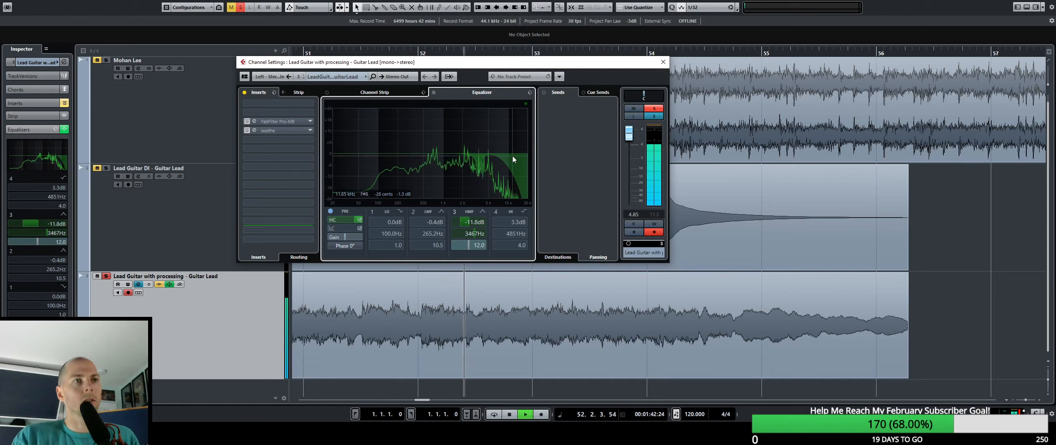
# Set EQ band 2 to -11.1 dB at 345 Hz and band 1 to -19.6 dB at 143.6 Hz.
pyautogui.moveTo(424, 150); pyautogui.dragTo(474, 124)
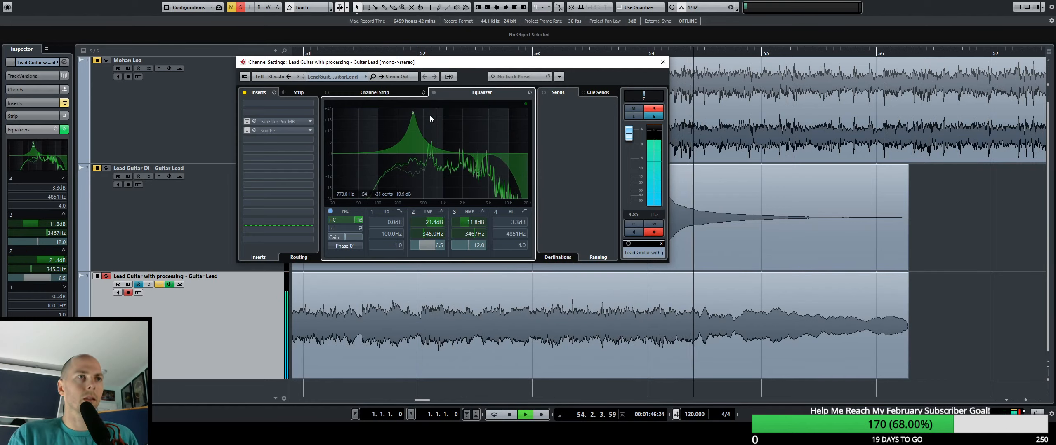
pyautogui.moveTo(413, 113); pyautogui.dragTo(420, 179)
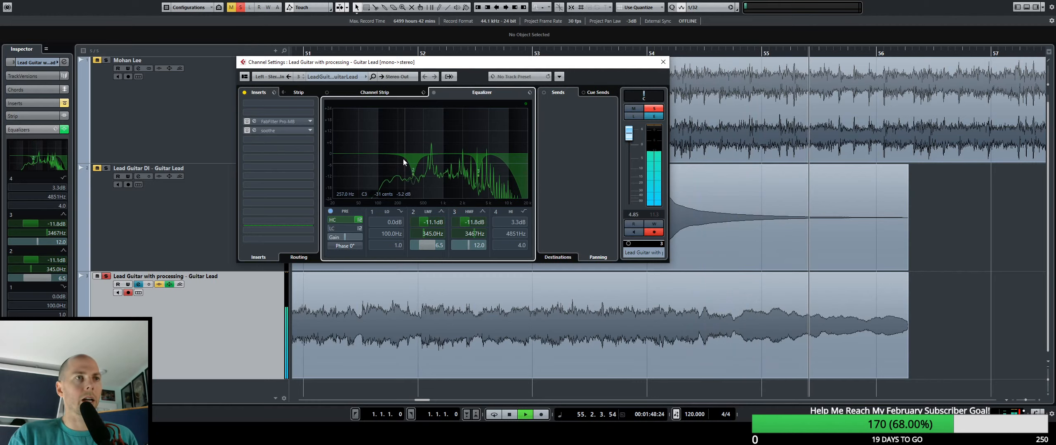
pyautogui.moveTo(369, 157); pyautogui.dragTo(394, 193)
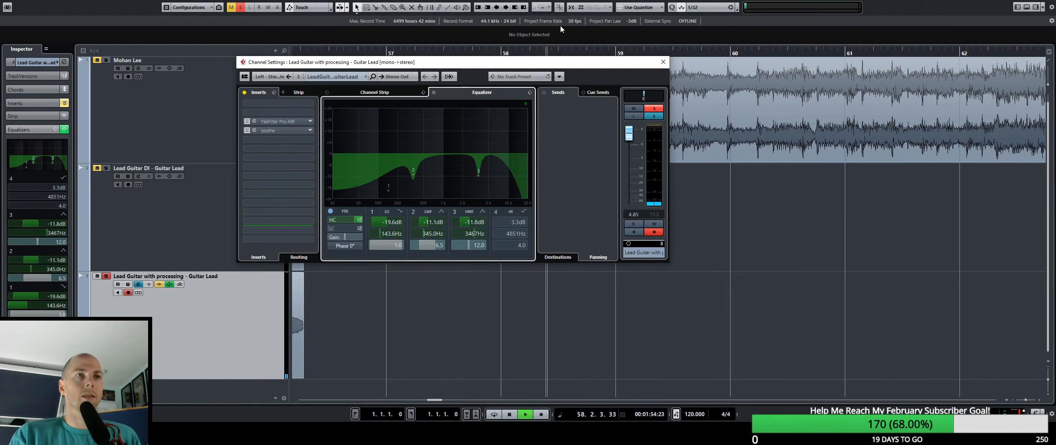
pyautogui.moveTo(523, 65); pyautogui.dragTo(622, 168)
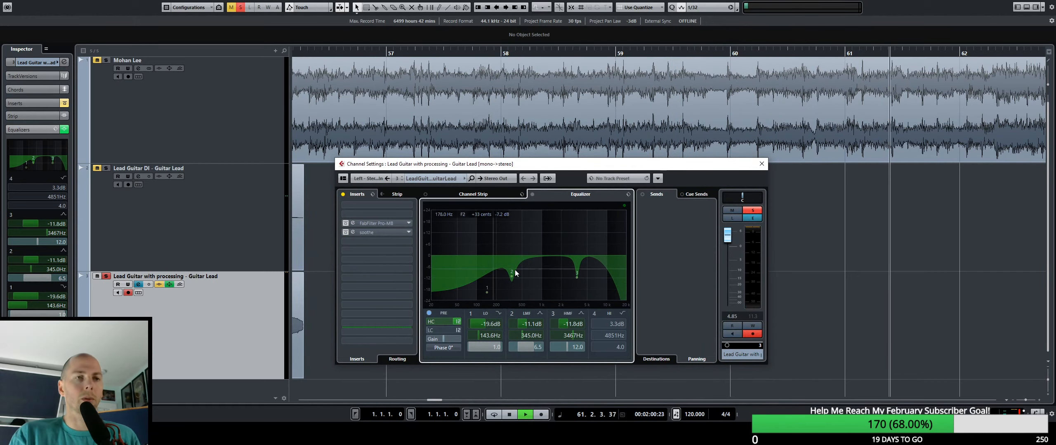
# Replay the processed guitar from about bar 45 and compare the sound with its EQ bypassed and active.
pyautogui.moveTo(447, 54); pyautogui.dragTo(339, 58)
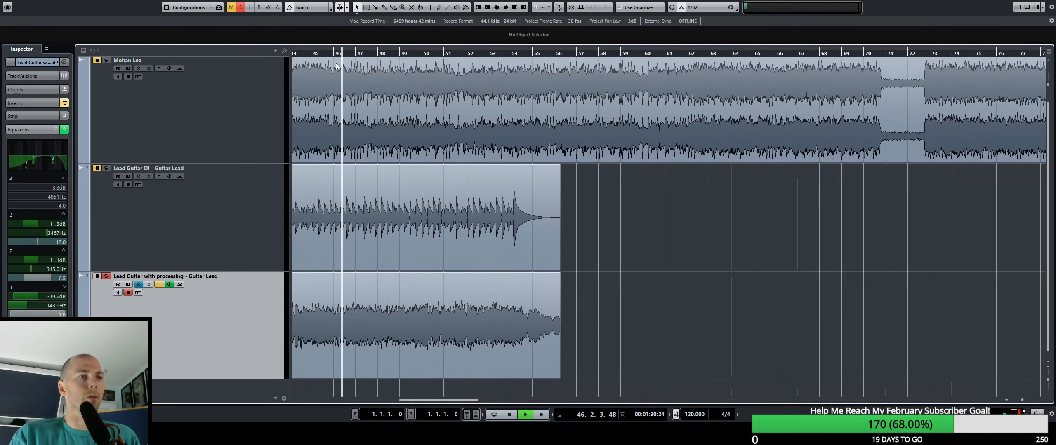
pyautogui.click(64, 129)
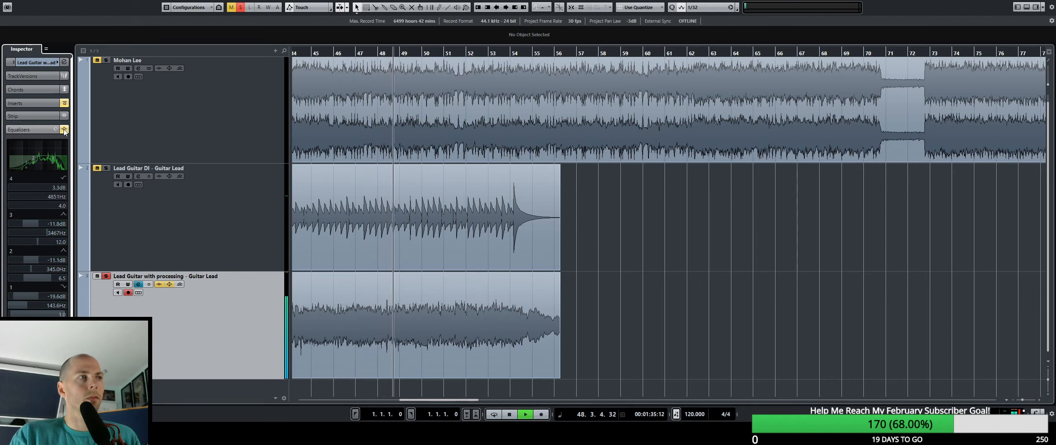
pyautogui.click(64, 130)
pyautogui.press('space')
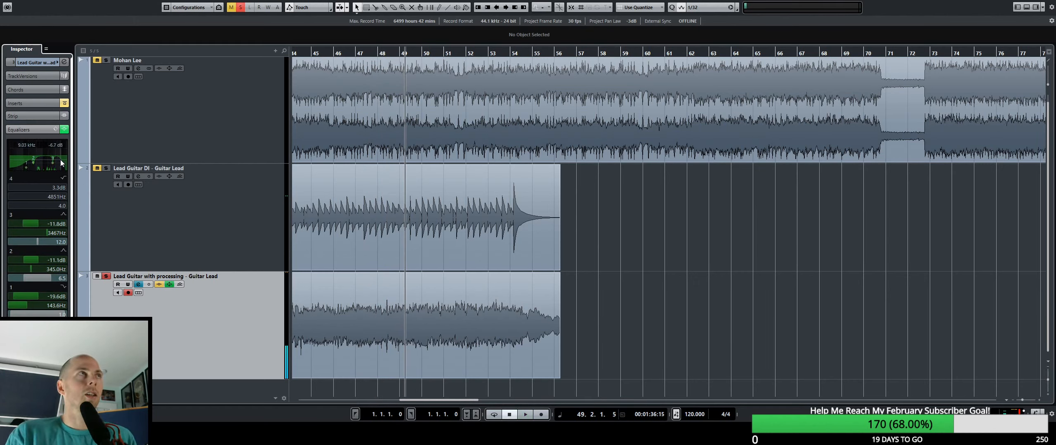
pyautogui.press('space')
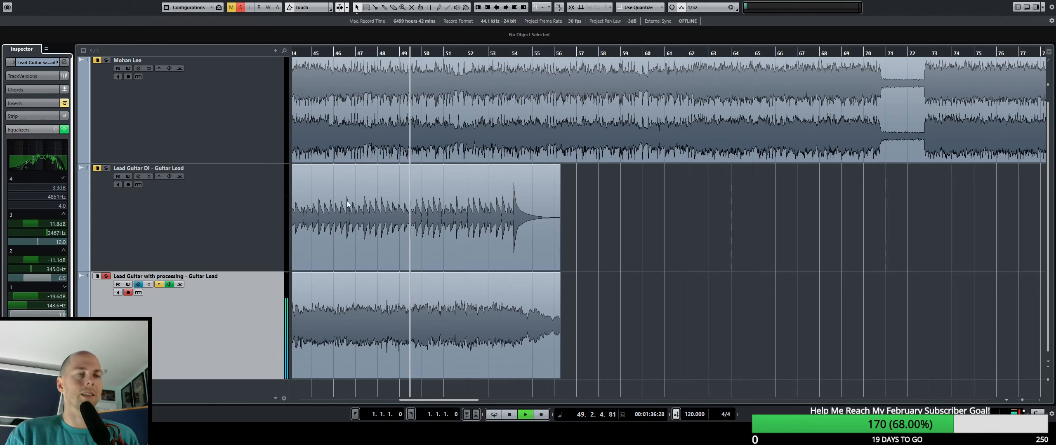
pyautogui.press('space')
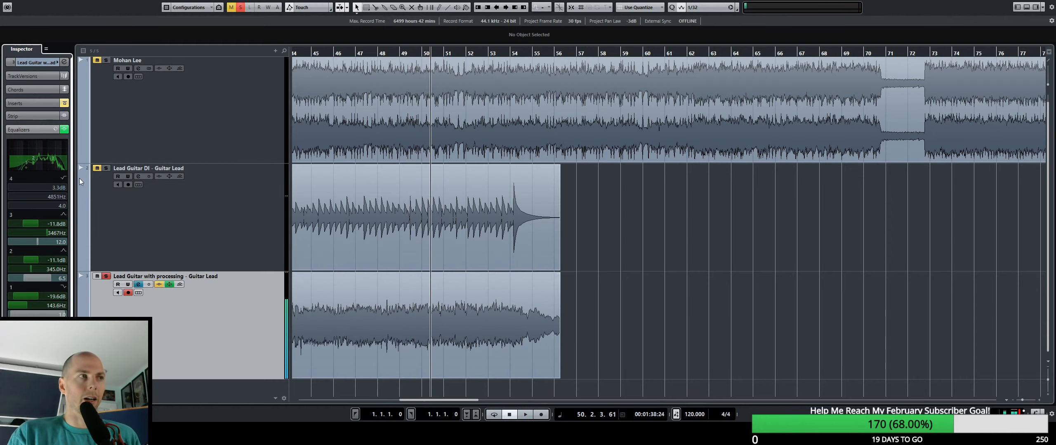
# Activate the soothe insert on the processed guitar track, open its editor and load the "full reset" preset.
pyautogui.click(44, 104)
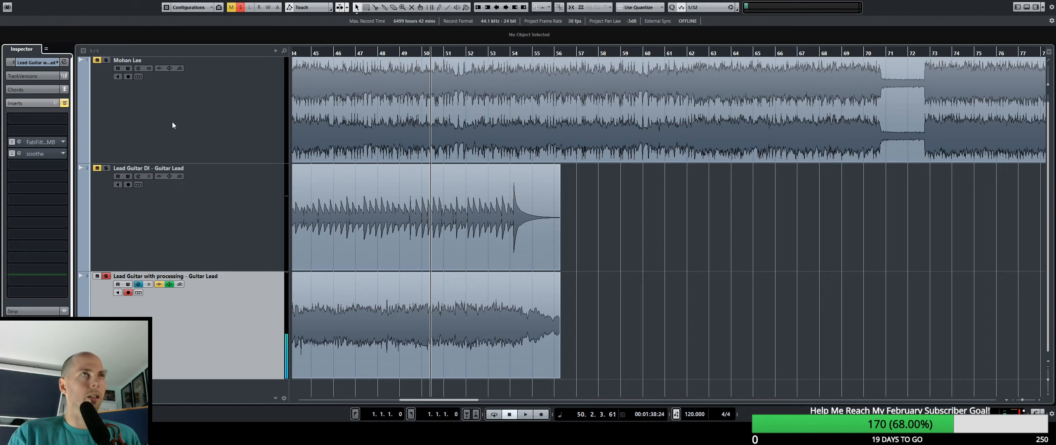
pyautogui.click(12, 154)
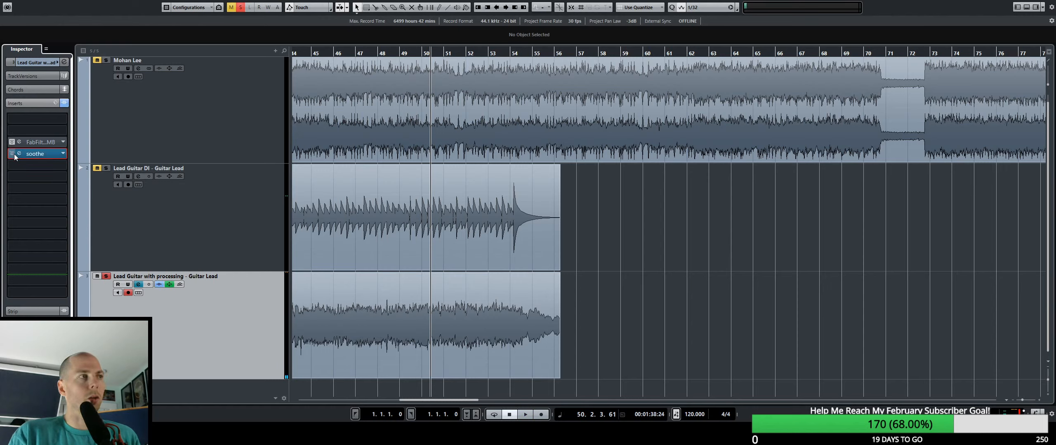
pyautogui.click(19, 154)
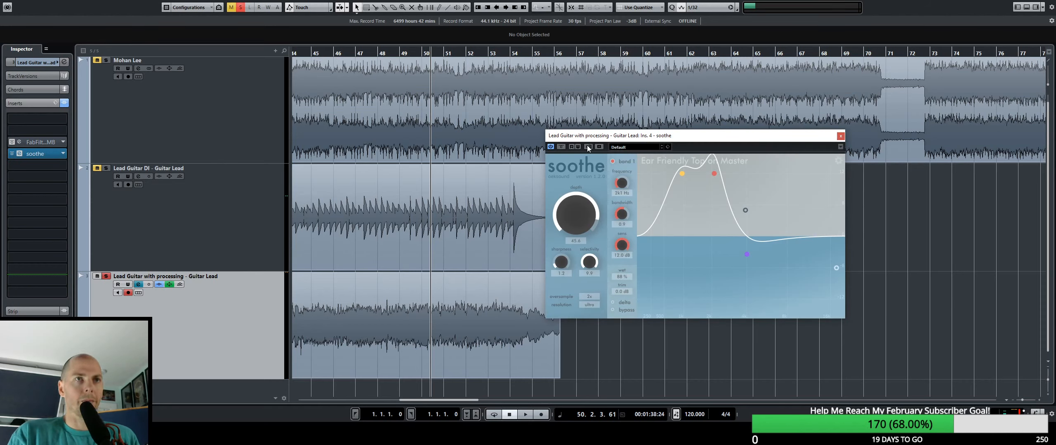
pyautogui.click(656, 161)
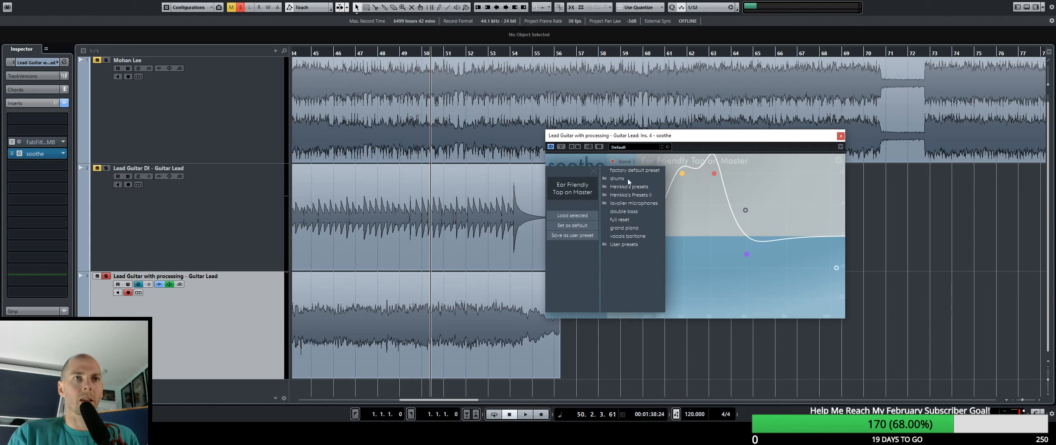
pyautogui.doubleClick(623, 219)
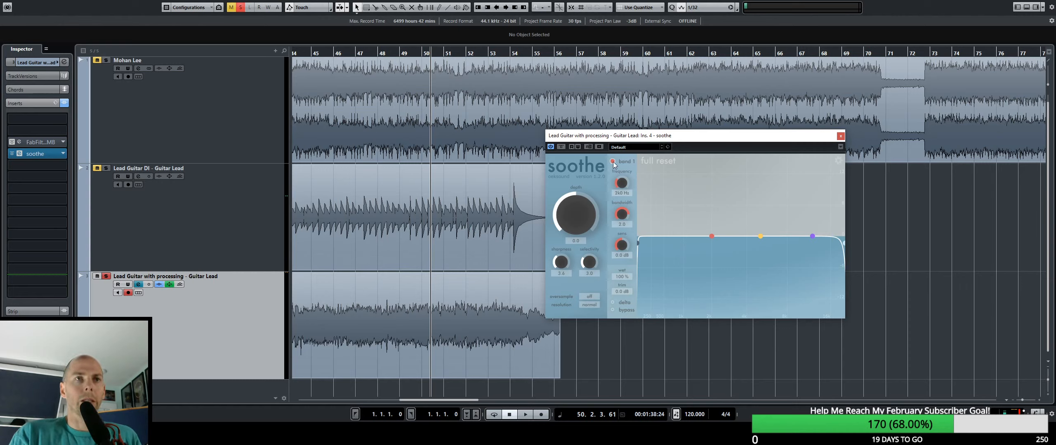
# Compare soothe's A/B settings, then on the reset curve raise band 1 to about 10.7 dB and lower band 2 to -12 dB.
pyautogui.click(588, 147)
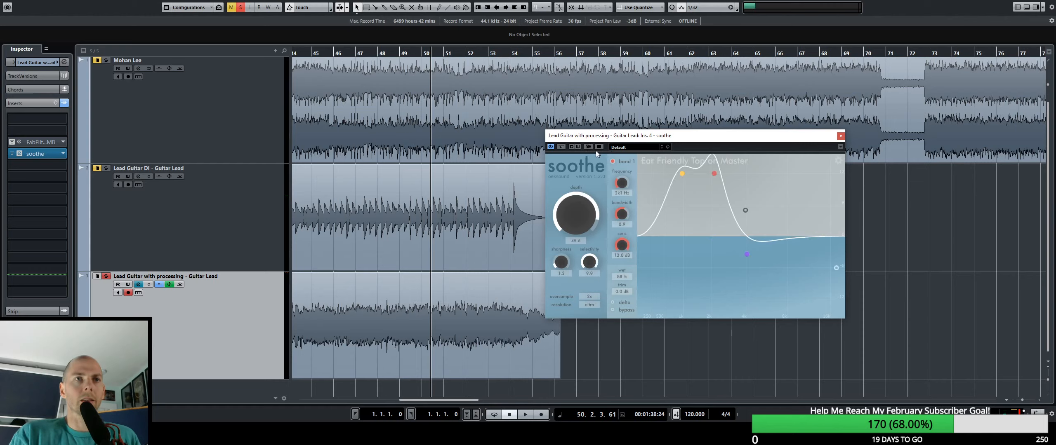
pyautogui.click(589, 149)
pyautogui.moveTo(719, 234); pyautogui.dragTo(702, 188)
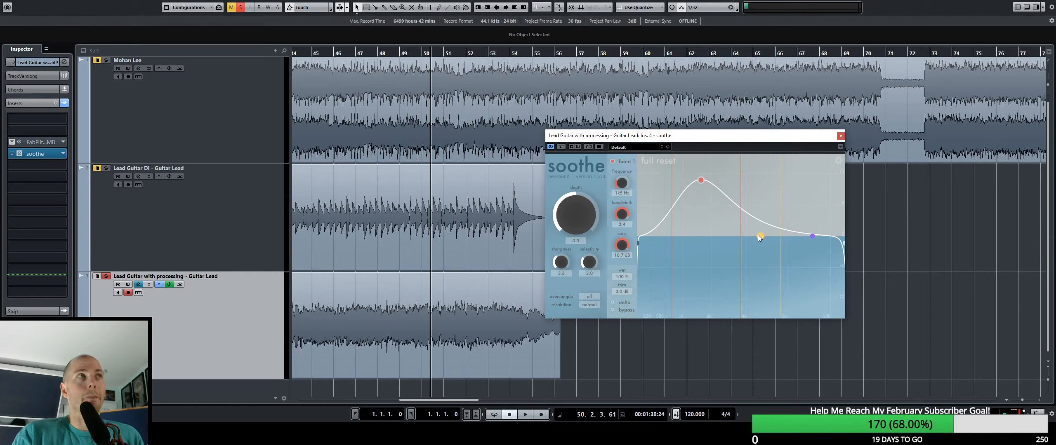
pyautogui.moveTo(760, 236); pyautogui.dragTo(758, 311)
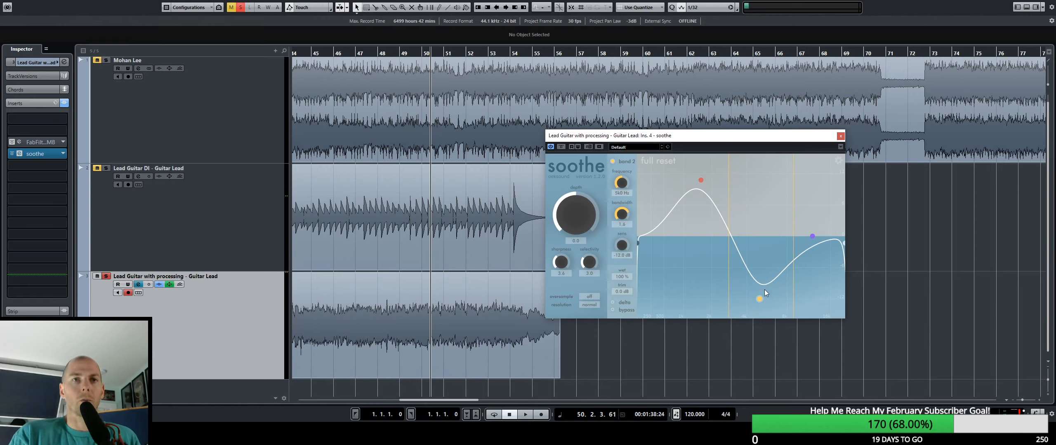
# Shift soothe's bands 2 and 1 to lower frequencies, with band 1 at about 11 dB, and play the guitar in delta mode.
pyautogui.moveTo(760, 298); pyautogui.dragTo(725, 309)
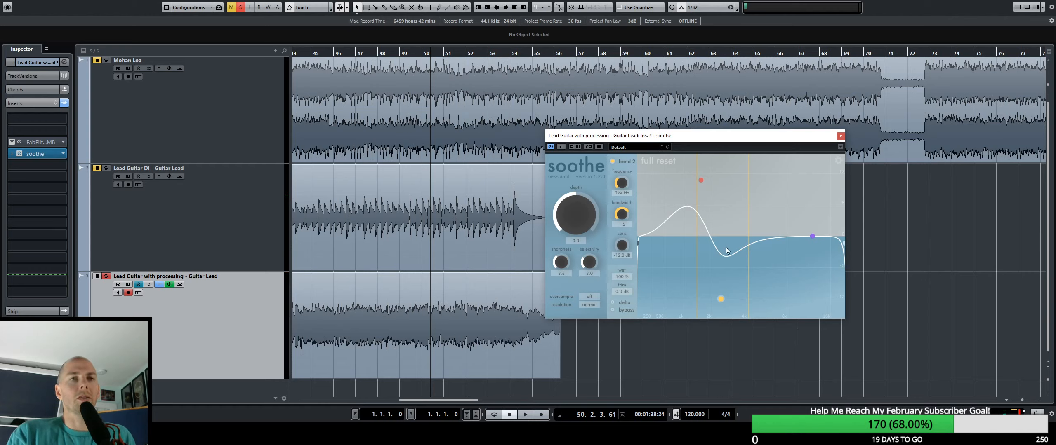
pyautogui.moveTo(701, 180); pyautogui.dragTo(685, 178)
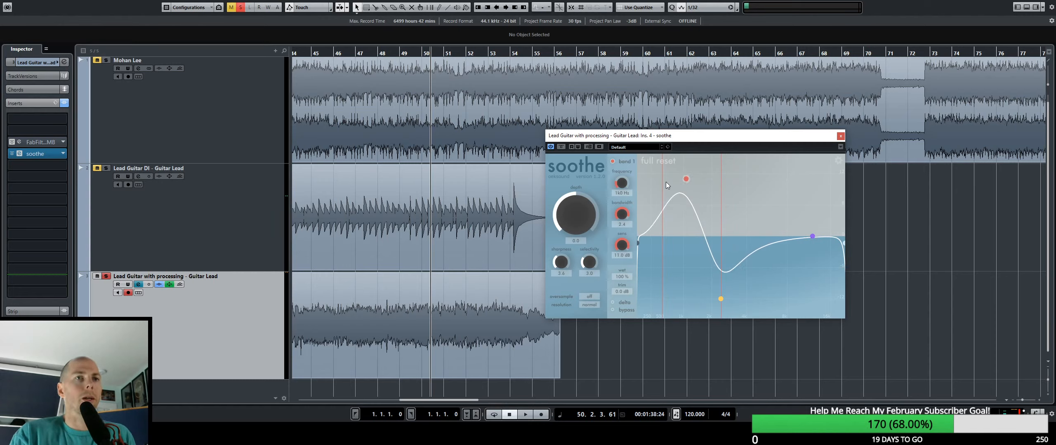
pyautogui.click(612, 302)
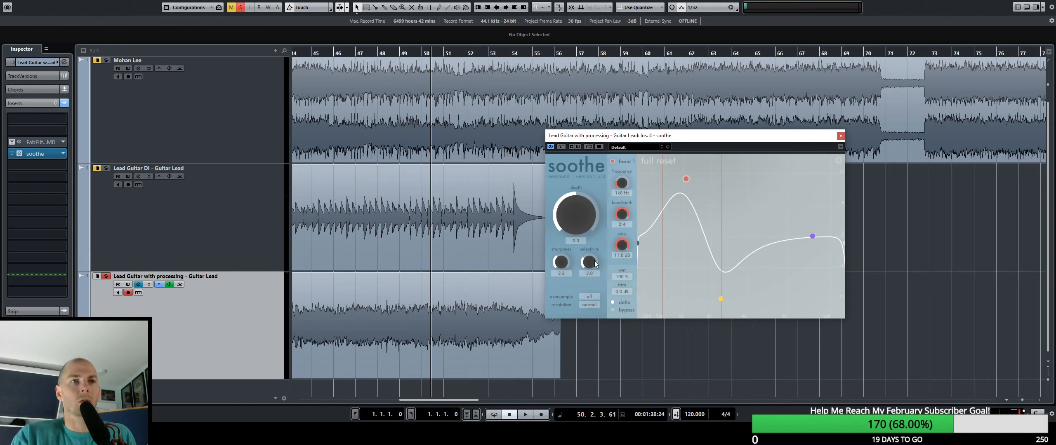
pyautogui.press('space')
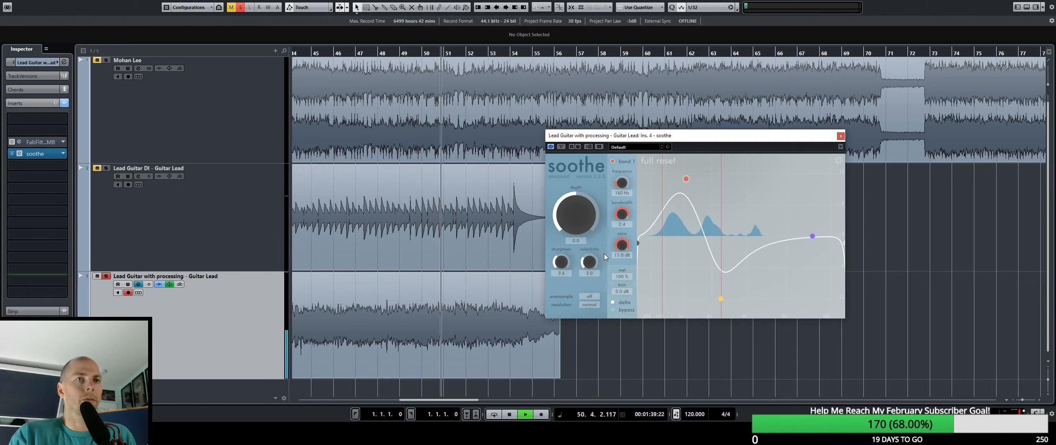
# Set soothe's selectivity to 1.1, sharpness to 0.8 and depth to about 10.2, and move bands 1 and 2 slightly higher in frequency.
pyautogui.moveTo(590, 259); pyautogui.dragTo(591, 289)
pyautogui.moveTo(565, 260); pyautogui.dragTo(576, 209)
pyautogui.moveTo(686, 178); pyautogui.dragTo(700, 173)
pyautogui.moveTo(721, 298); pyautogui.dragTo(735, 300)
# Replay from near the start of the guitar part, lower soothe's band 3 to about -11.8 dB and turn delta off.
pyautogui.moveTo(377, 52)
pyautogui.mouseDown()
pyautogui.moveTo(305, 55)
pyautogui.moveTo(386, 60)
pyautogui.mouseUp()
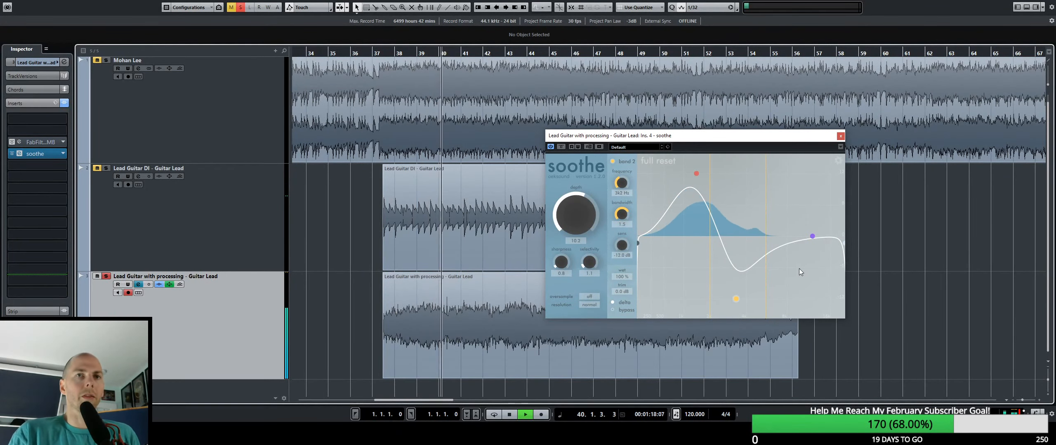
pyautogui.moveTo(814, 241); pyautogui.dragTo(825, 336)
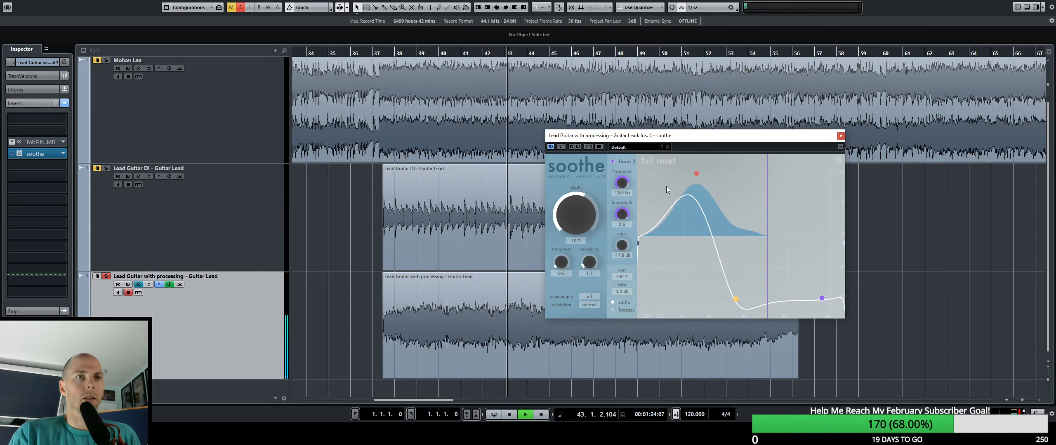
pyautogui.click(613, 303)
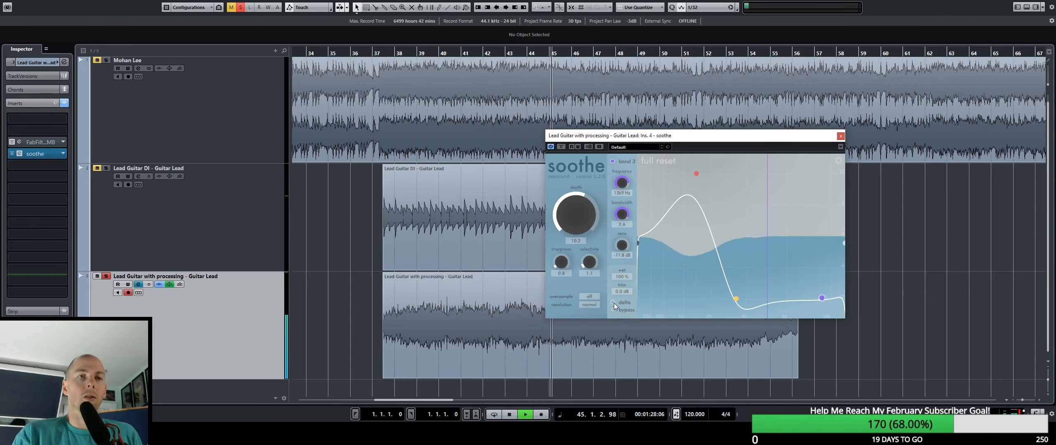
# Set soothe's wet amount to 84 %, depth to 9.0 and band 2 to about -9.2 dB during playback.
pyautogui.moveTo(579, 208)
pyautogui.mouseDown()
pyautogui.moveTo(581, 241)
pyautogui.moveTo(586, 213)
pyautogui.mouseUp()
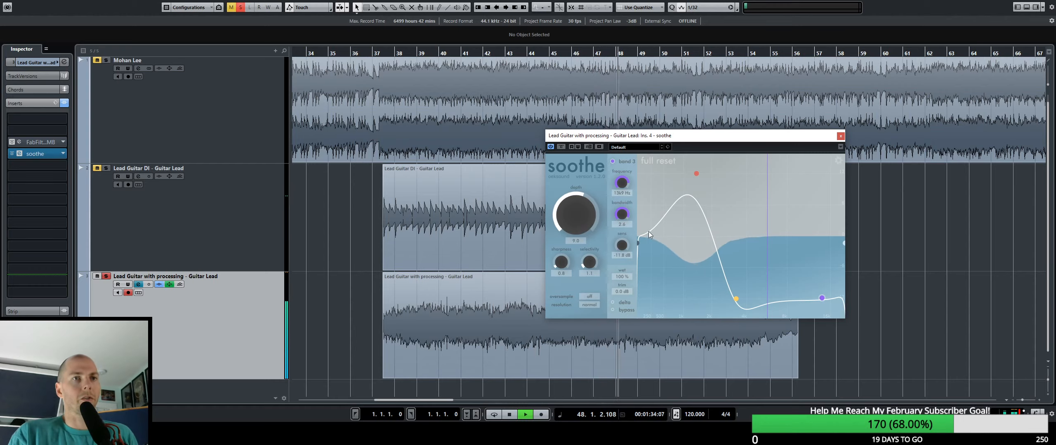
pyautogui.moveTo(626, 275); pyautogui.dragTo(624, 289)
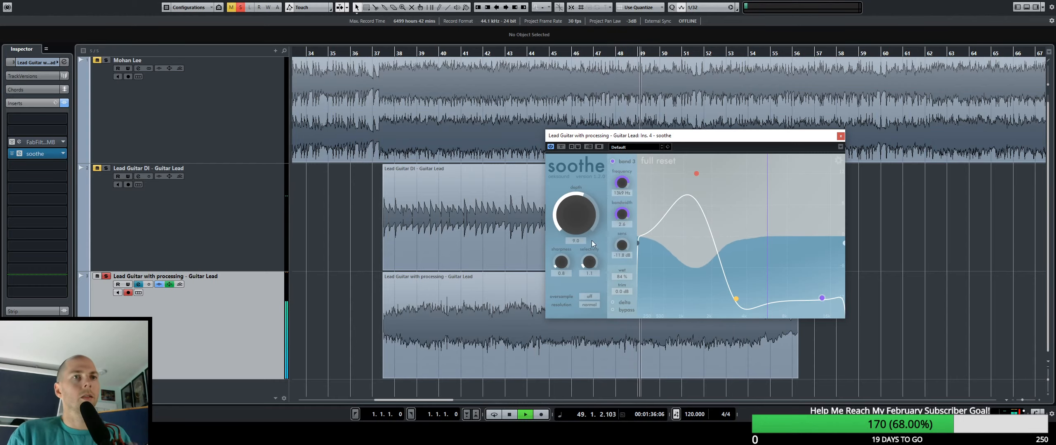
pyautogui.moveTo(580, 221); pyautogui.dragTo(580, 223)
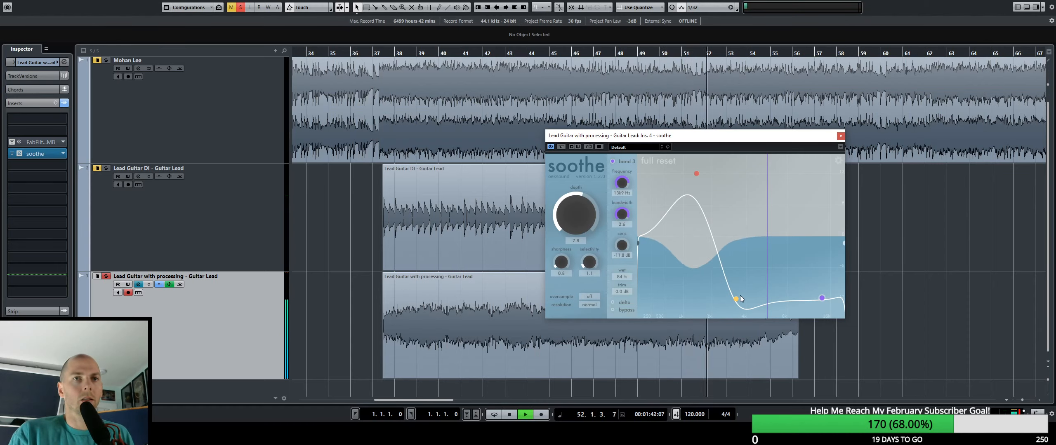
pyautogui.moveTo(741, 298)
pyautogui.mouseDown()
pyautogui.moveTo(789, 299)
pyautogui.moveTo(763, 299)
pyautogui.moveTo(770, 230)
pyautogui.moveTo(745, 285)
pyautogui.mouseUp()
pyautogui.moveTo(584, 207); pyautogui.dragTo(584, 206)
pyautogui.press('space')
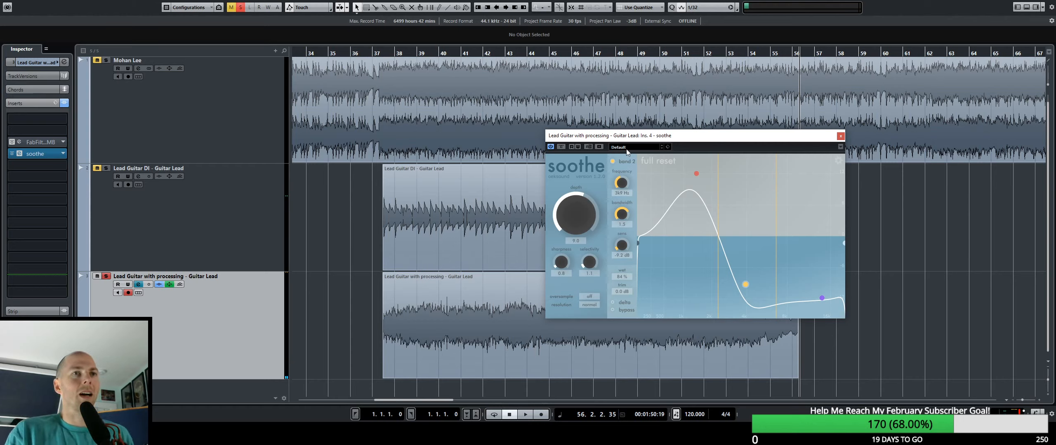
# Replay the processed guitar from about bar 38, compare it with soothe bypassed and active, and close the plugin's editor.
pyautogui.click(407, 52)
pyautogui.press('space')
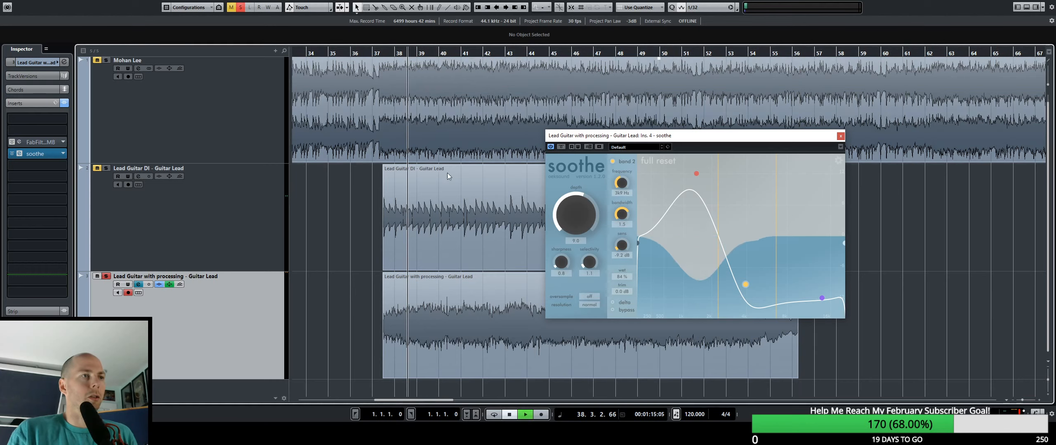
pyautogui.click(561, 147)
pyautogui.click(562, 147)
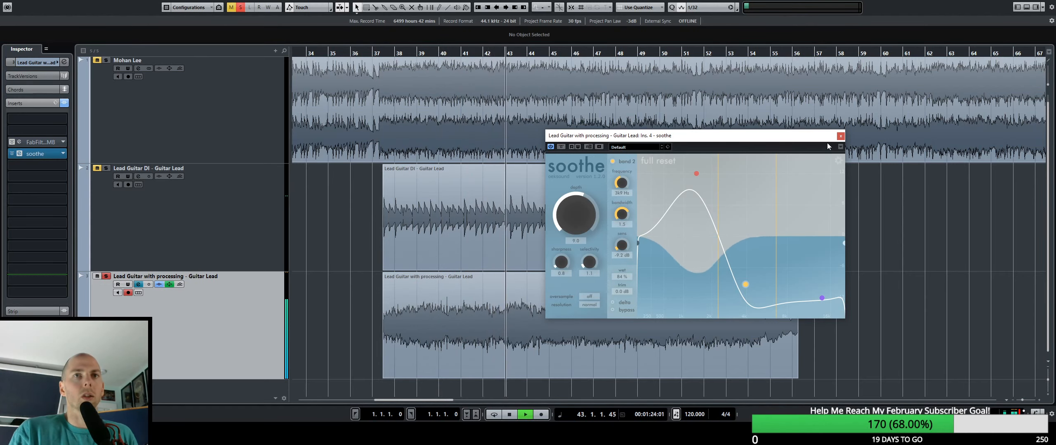
pyautogui.click(840, 137)
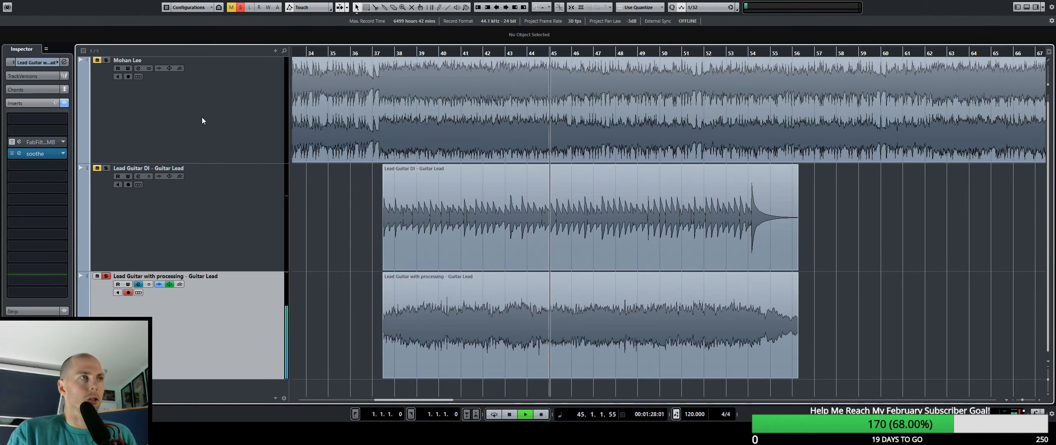
# Switch to the full-length track above the guitar tracks and set the stopped playback position to about bar 39.
pyautogui.click(223, 96)
pyautogui.press('space')
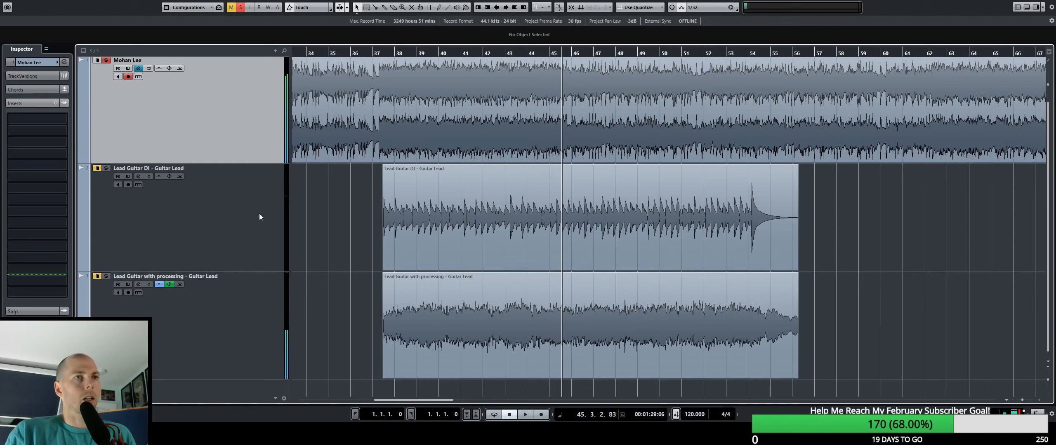
pyautogui.scroll(1, 259, 213)
pyautogui.moveTo(518, 53); pyautogui.dragTo(480, 51)
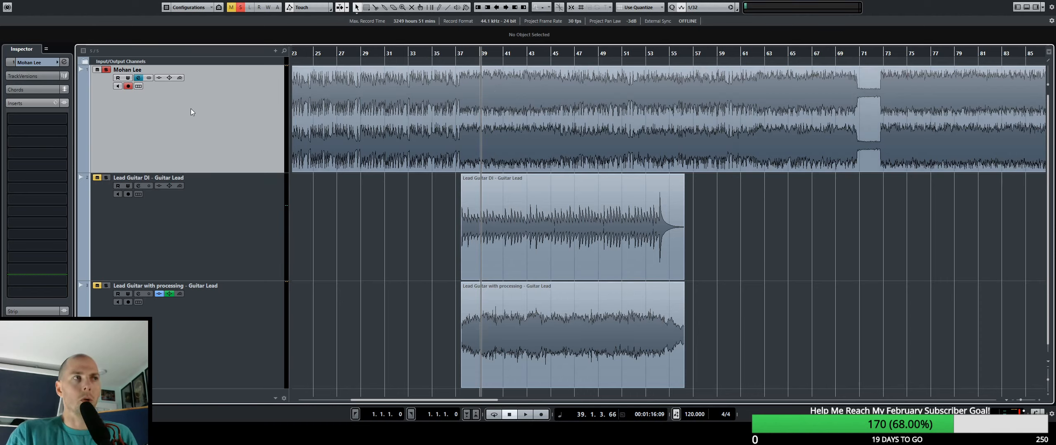
pyautogui.moveTo(674, 178)
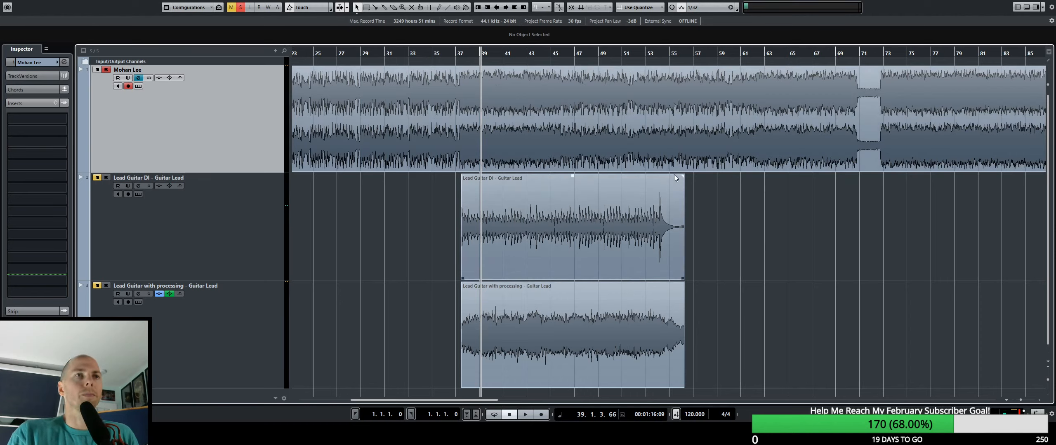